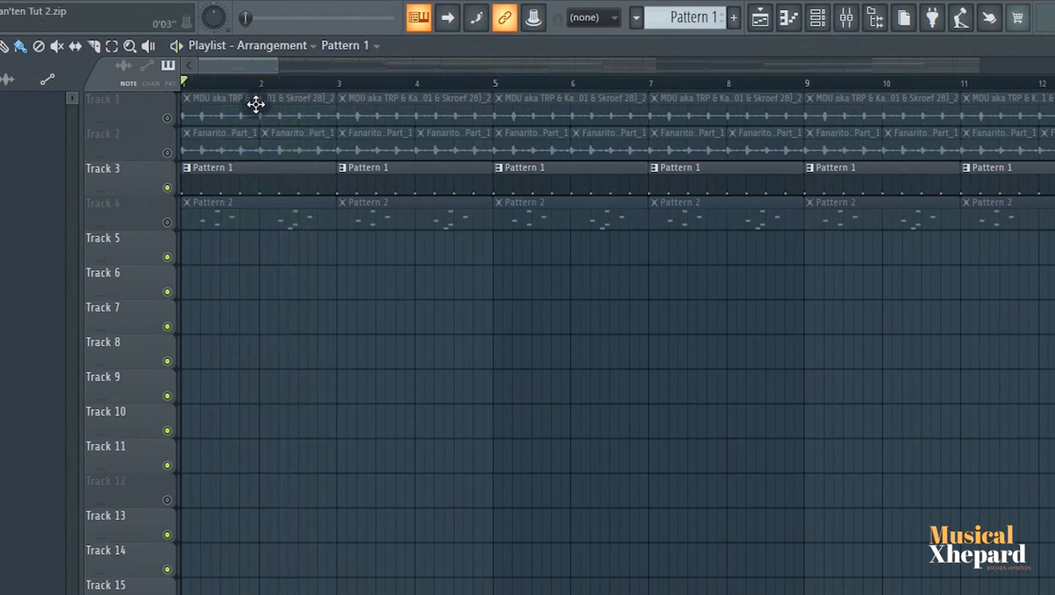
Step: Unmute Tracks 1, 2 and 4 one after another, playing the arrangement from the start to hear the layers combined
left_click(168, 118)
key("space")
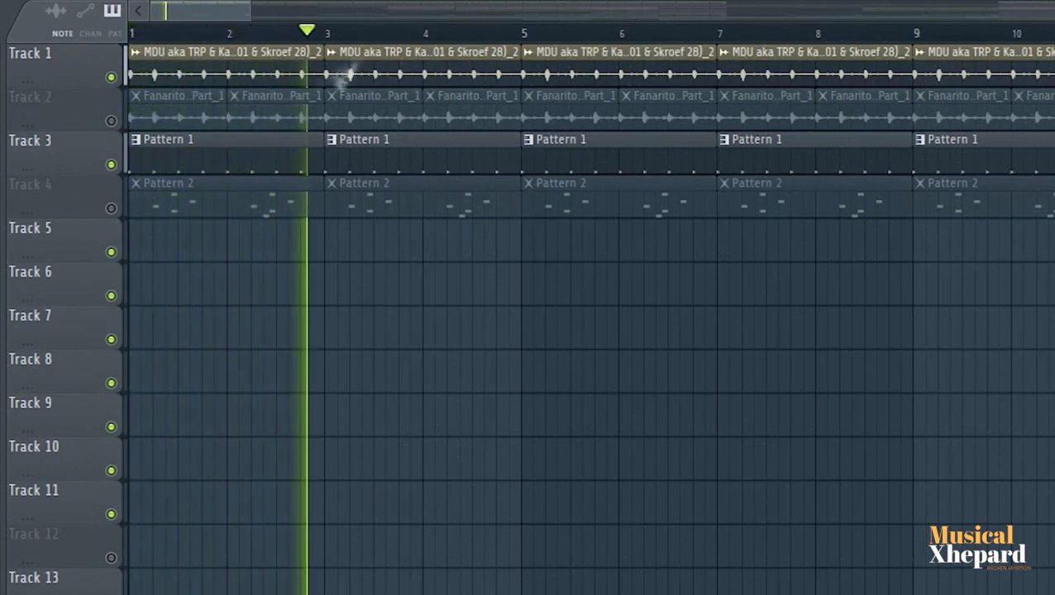
left_click(112, 121)
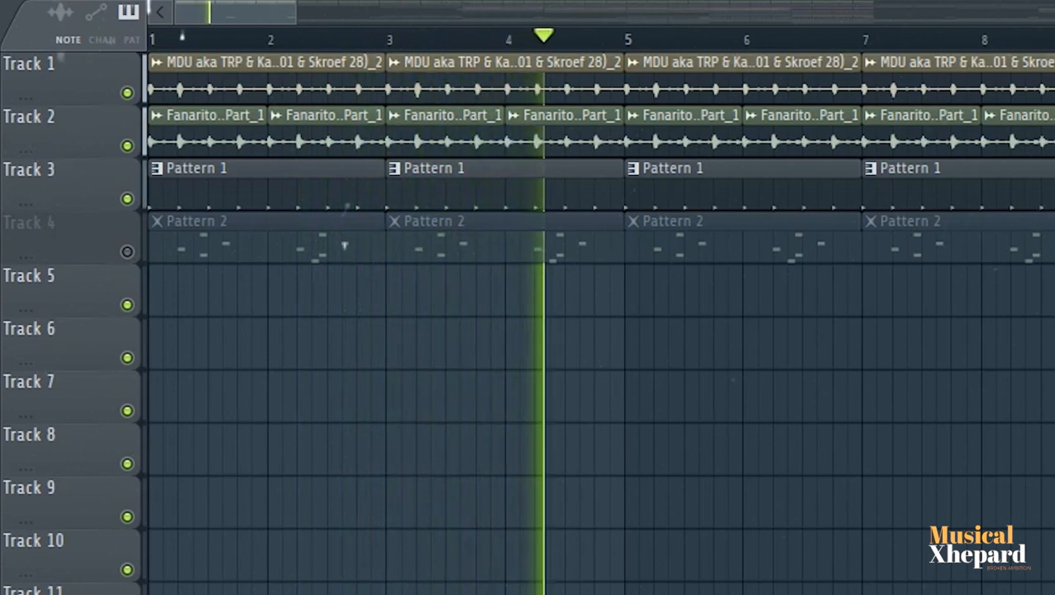
key("space")
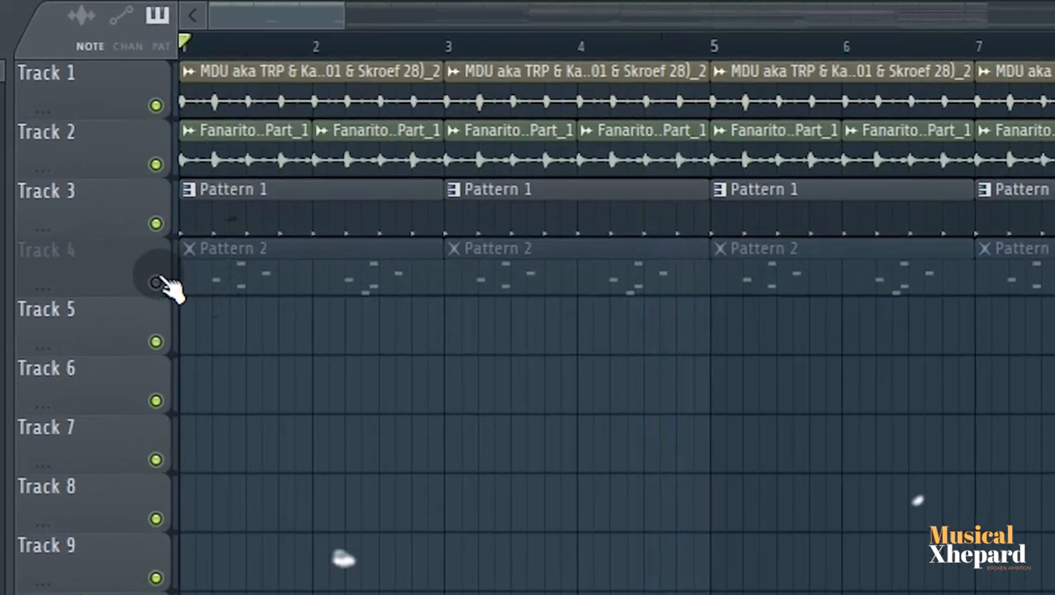
left_click(127, 252)
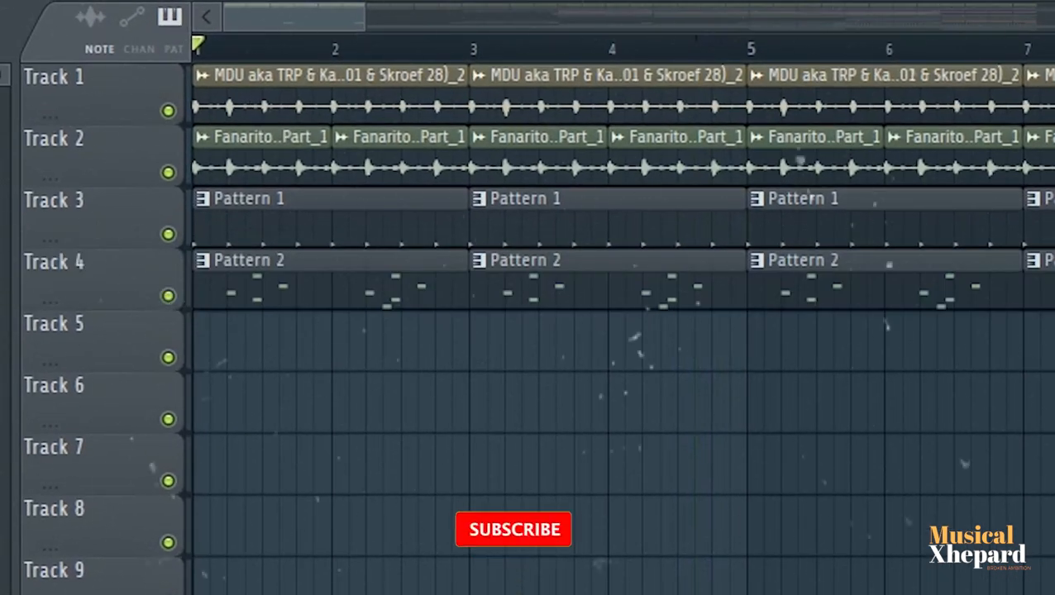
key("space")
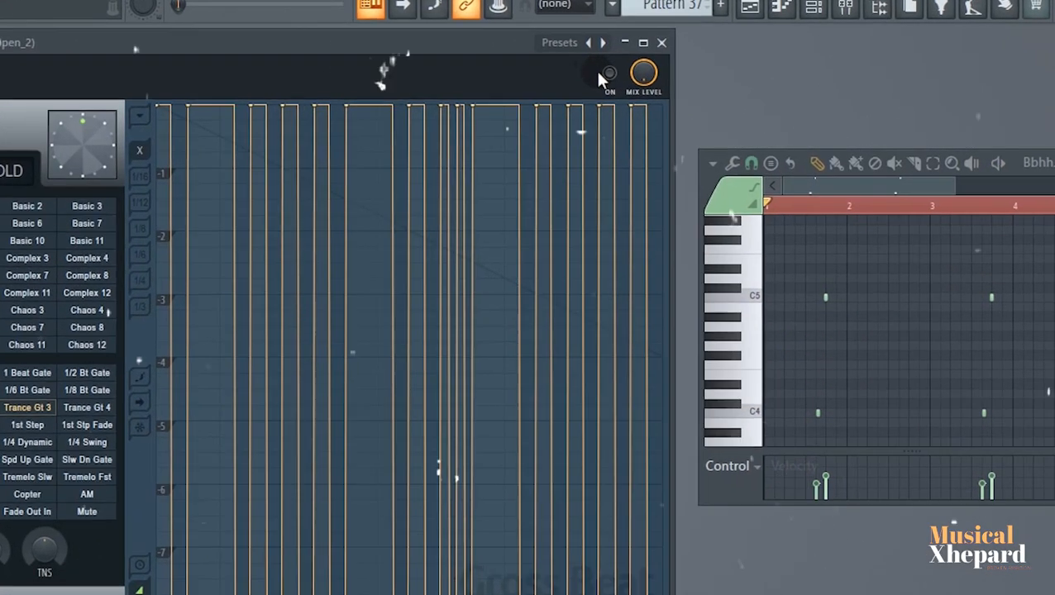
Step: Switch on the Gross Beat effect that uses the Trance Gt 3 gate
left_click(633, 80)
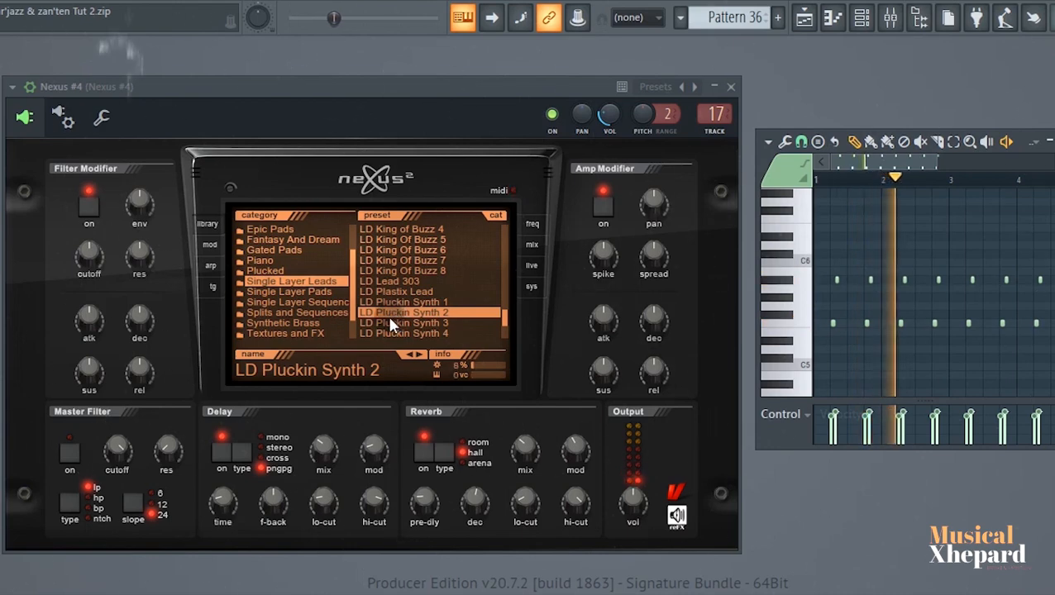
left_click_drag(341, 17, 376, 17)
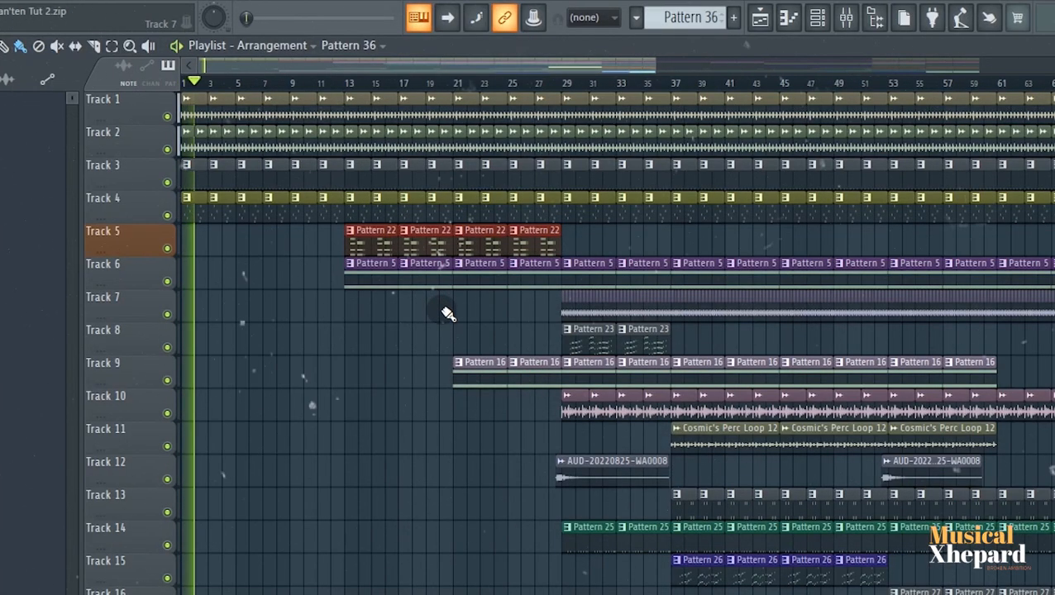
Step: Examine how Tracks 1 to 18 enter over the opening bars of the arrangement during playback
scroll(447, 314, "down", 1)
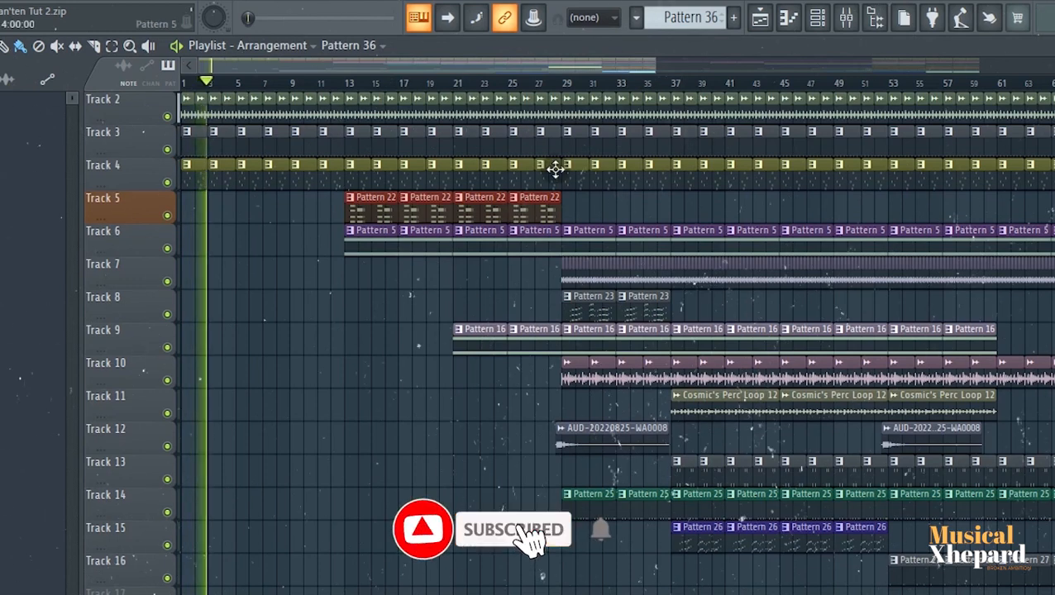
scroll(555, 170, "down", 1)
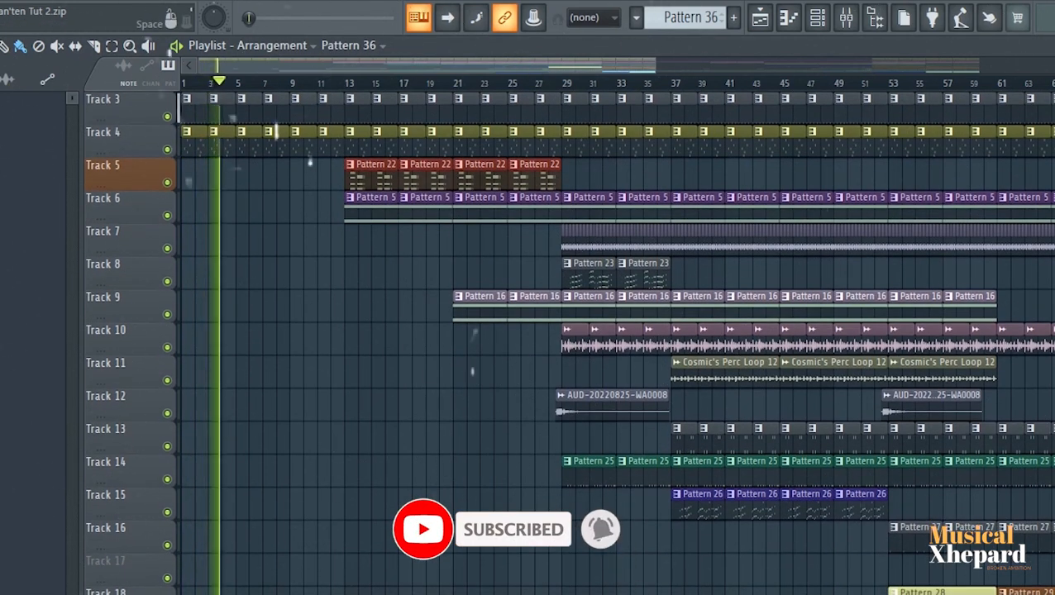
scroll(616, 338, "down", 1)
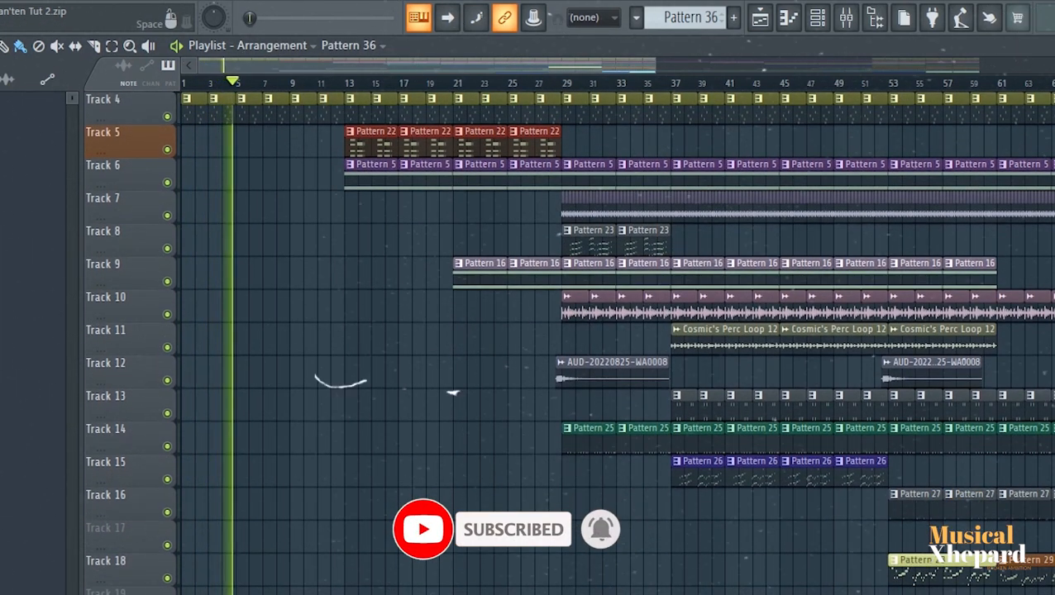
scroll(453, 392, "down", 1)
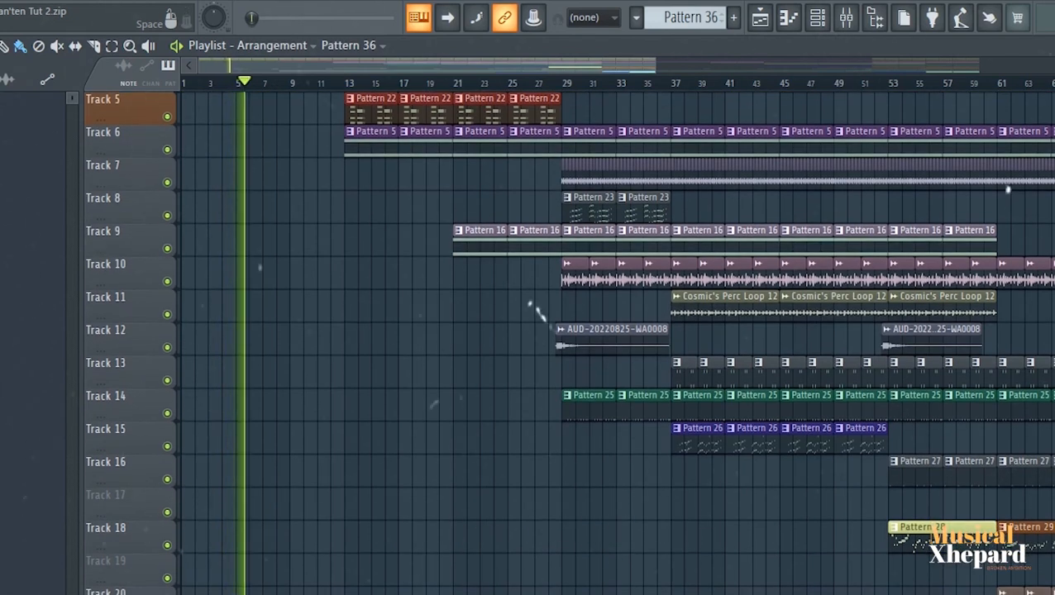
scroll(615, 339, "right", 1)
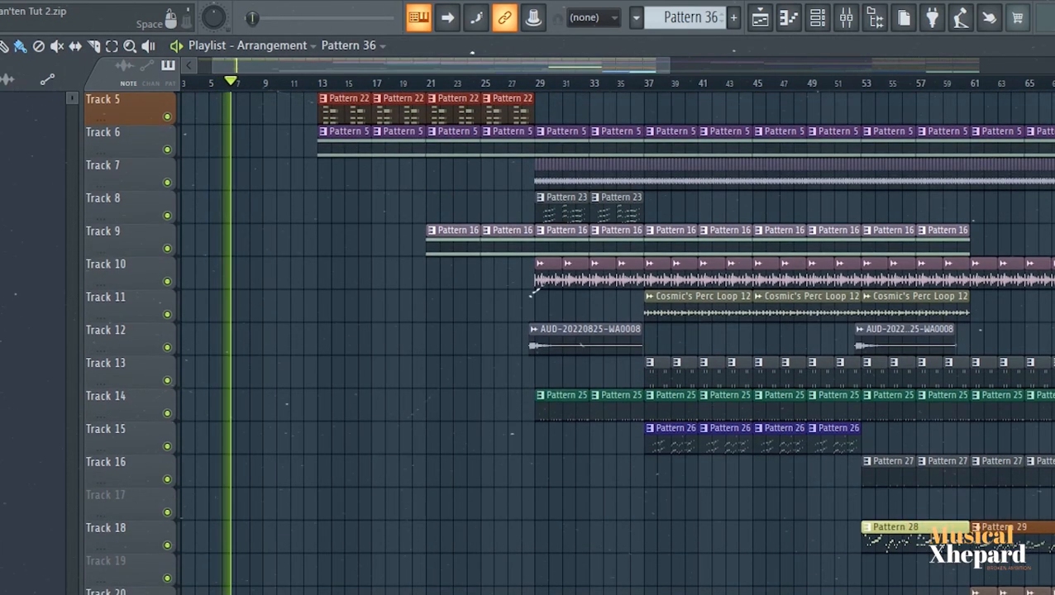
scroll(691, 233, "right", 1)
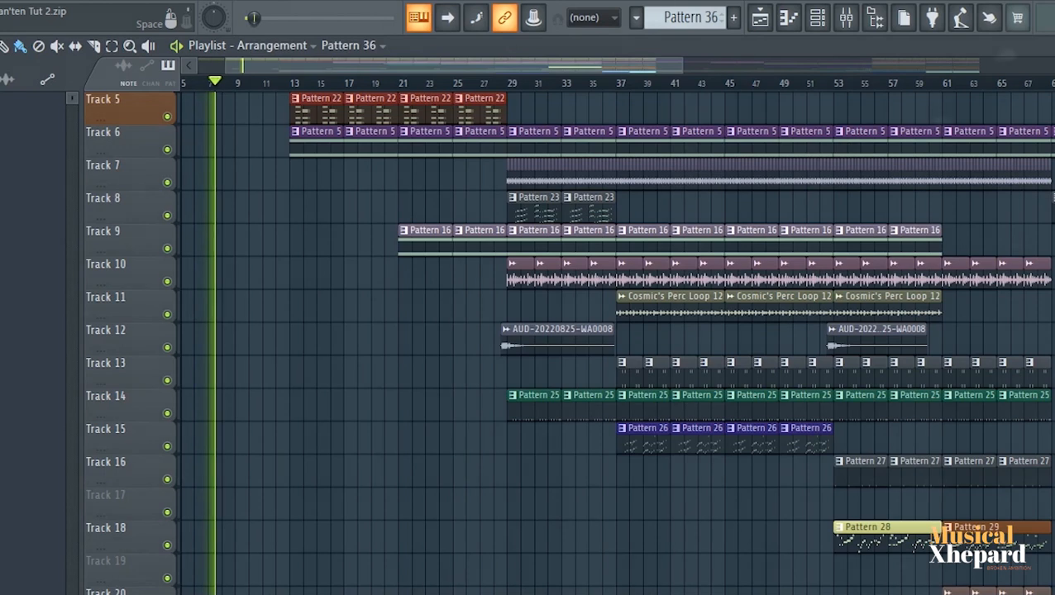
scroll(346, 207, "right", 1)
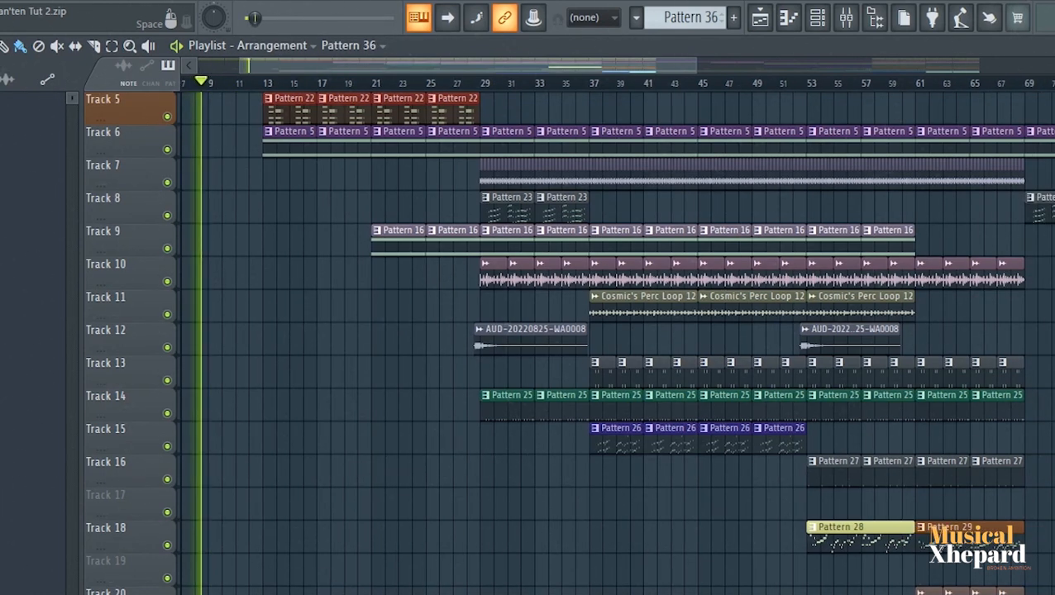
scroll(616, 339, "right", 1)
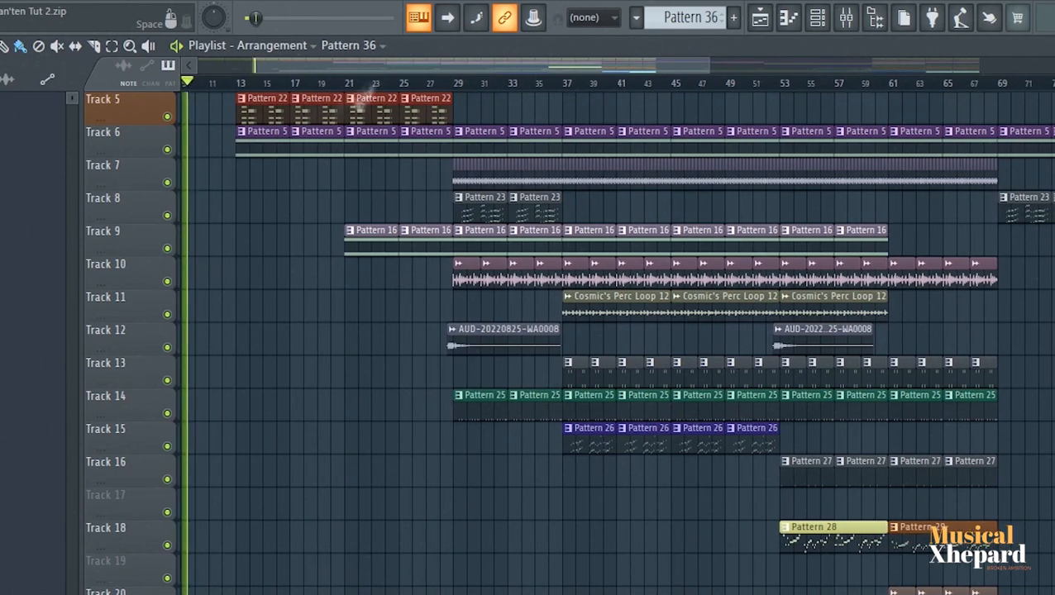
scroll(615, 331, "right", 1)
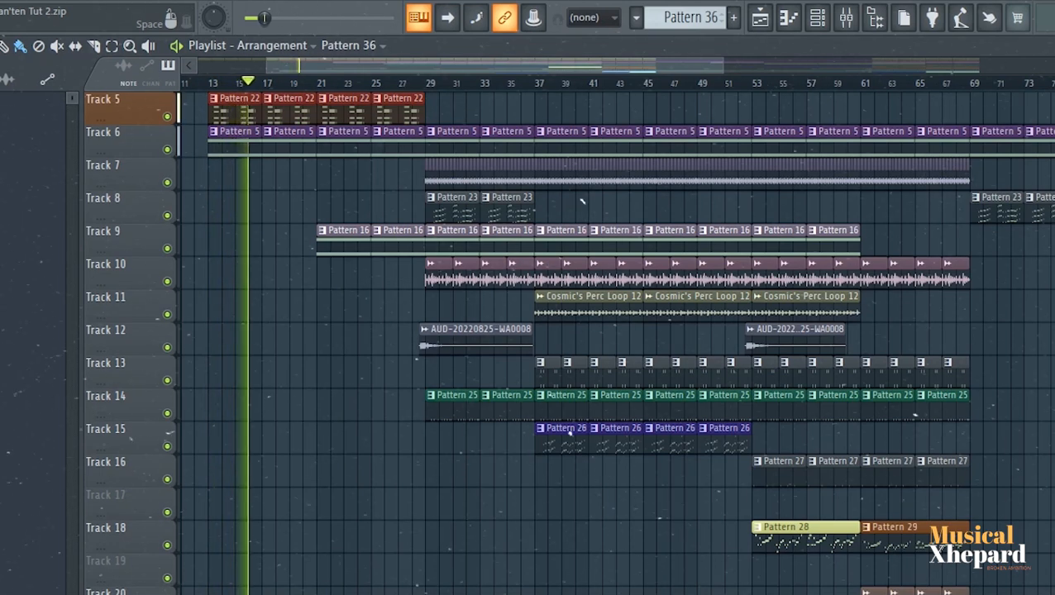
Step: Follow the playback up to bar 69 and examine the clips on the lower tracks, down to Track 29
scroll(569, 325, "down", 1)
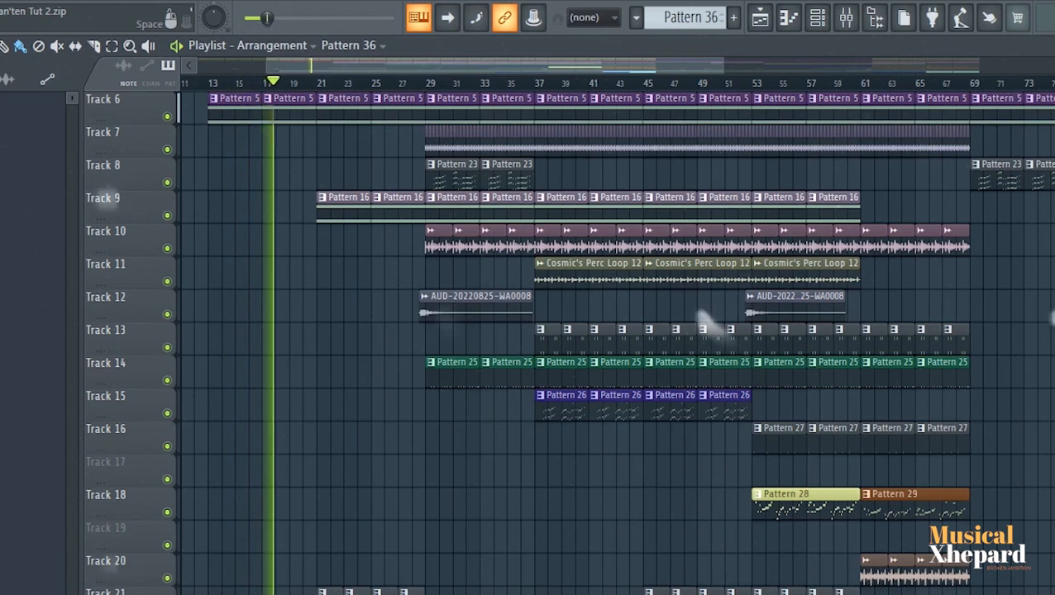
scroll(569, 326, "down", 1)
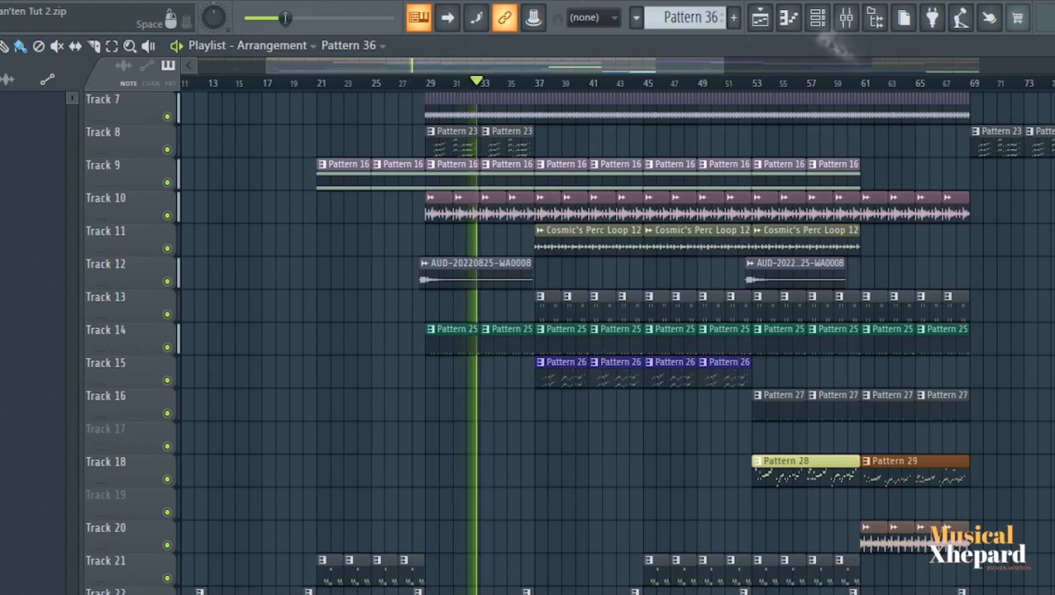
scroll(611, 339, "down", 1)
scroll(569, 339, "down", 1)
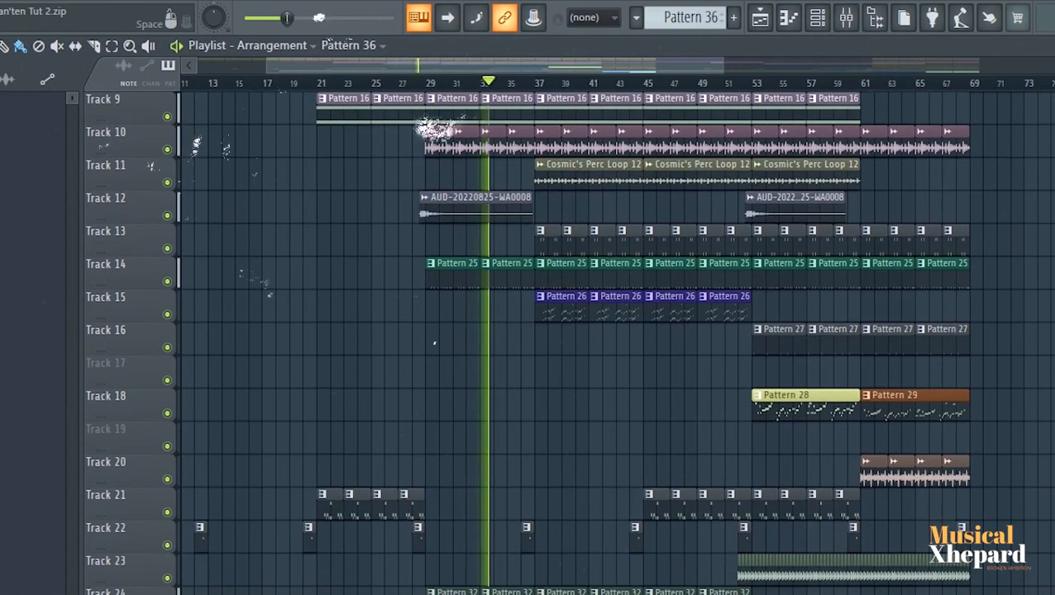
scroll(569, 339, "down", 1)
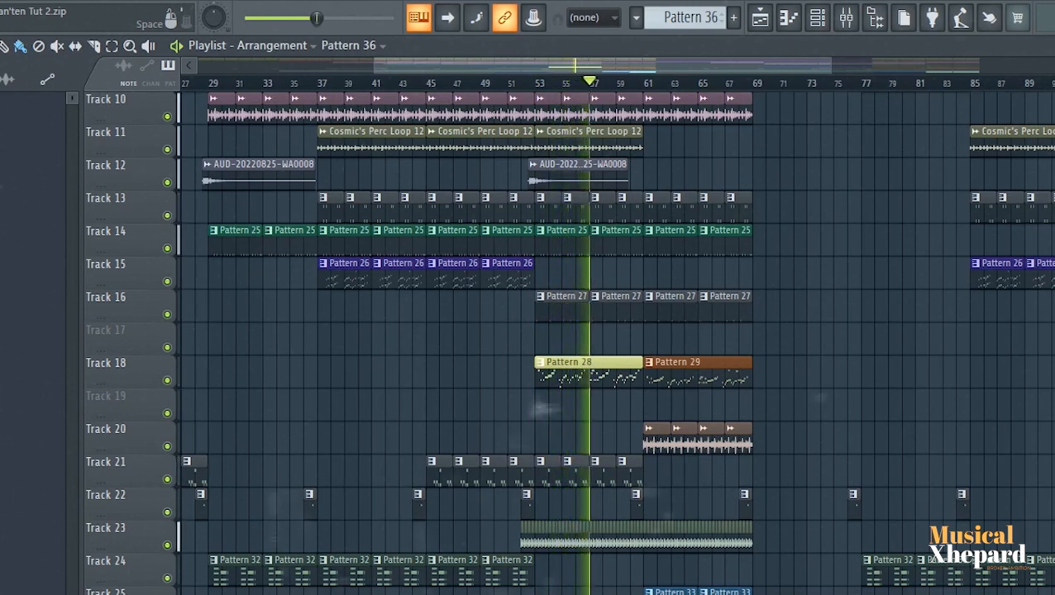
scroll(483, 554, "down", 1)
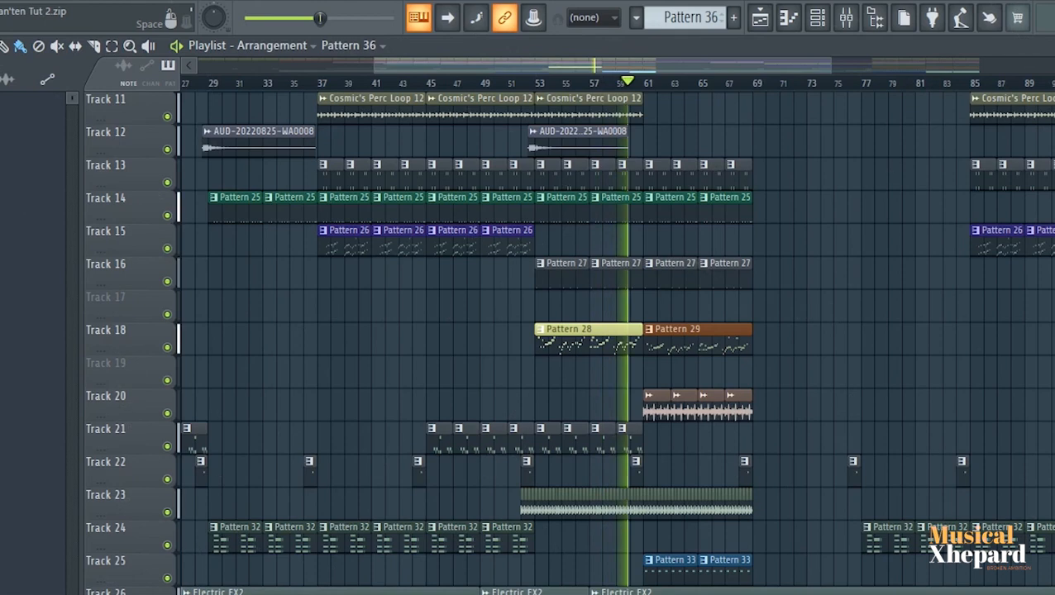
scroll(537, 314, "down", 3)
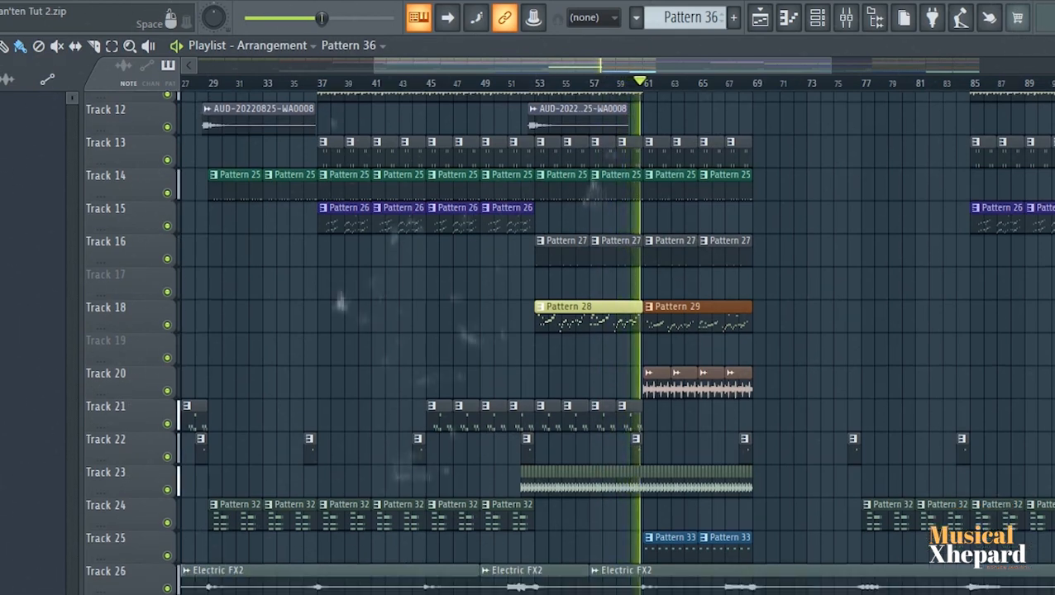
scroll(568, 342, "down", 1)
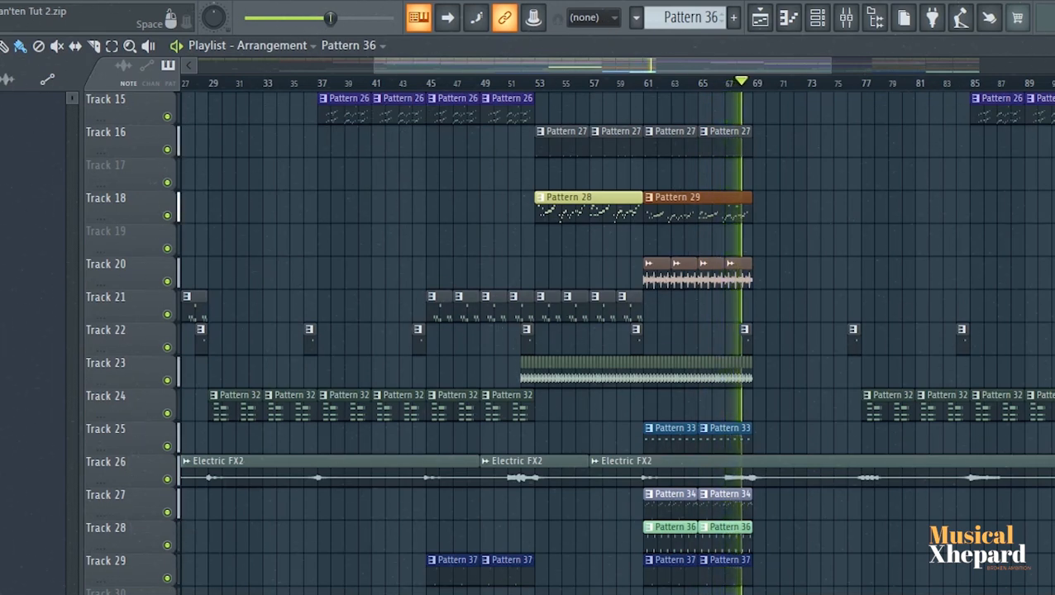
Step: Examine the break after bar 69 and the returning patterns in the second half of the arrangement during playback
scroll(616, 331, "right", 2)
scroll(617, 331, "up", 1)
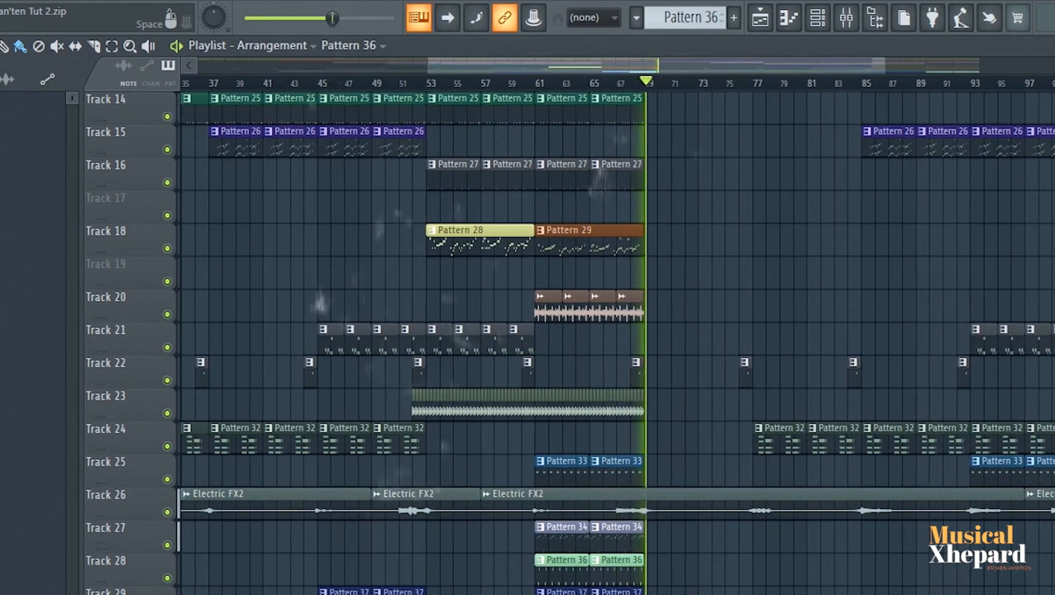
scroll(690, 322, "up", 2)
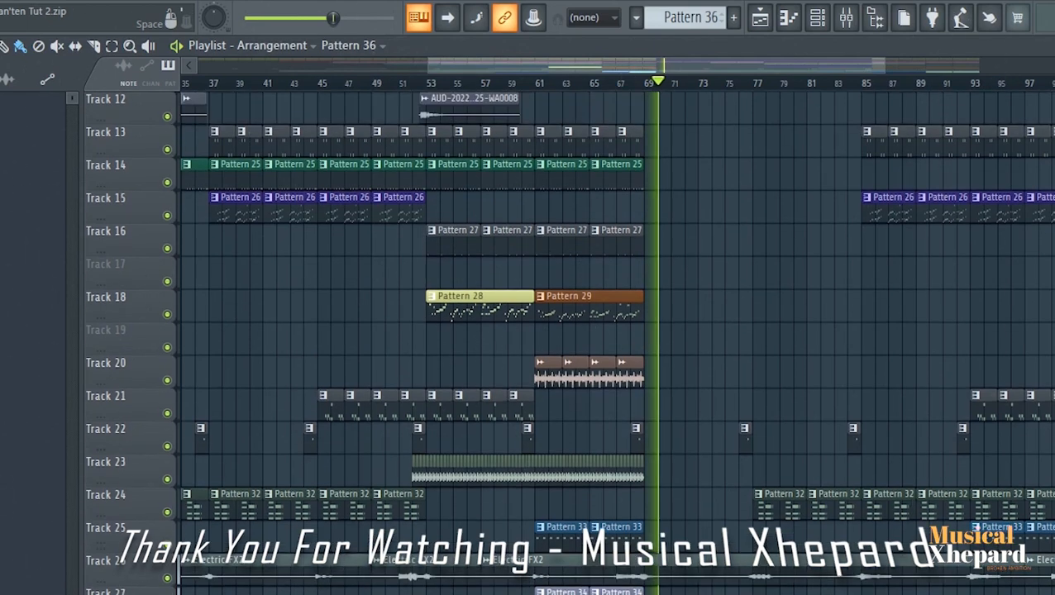
scroll(617, 331, "up", 2)
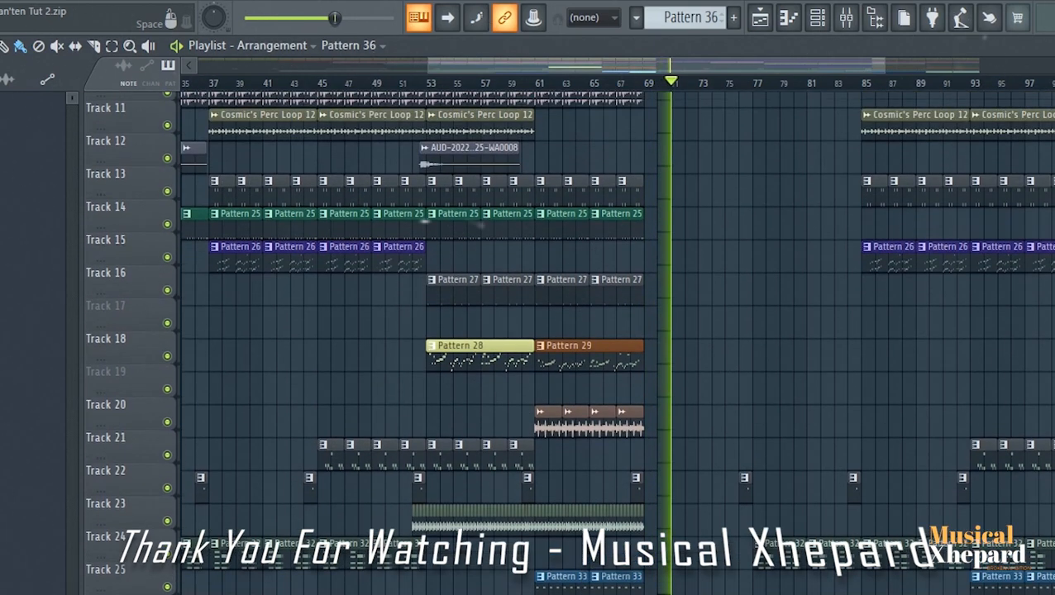
scroll(654, 314, "up", 2)
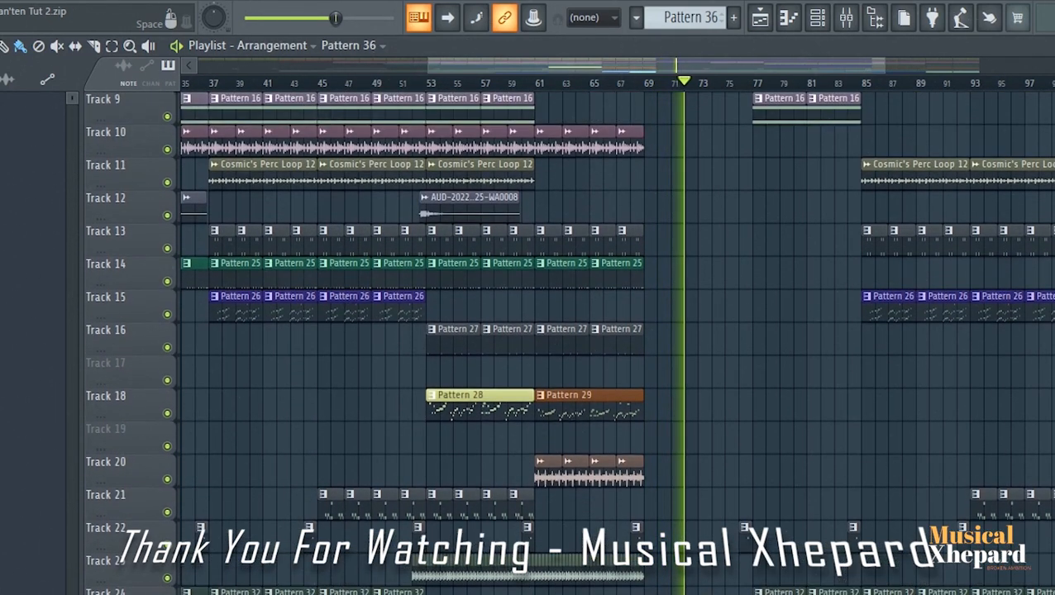
scroll(657, 316, "up", 1)
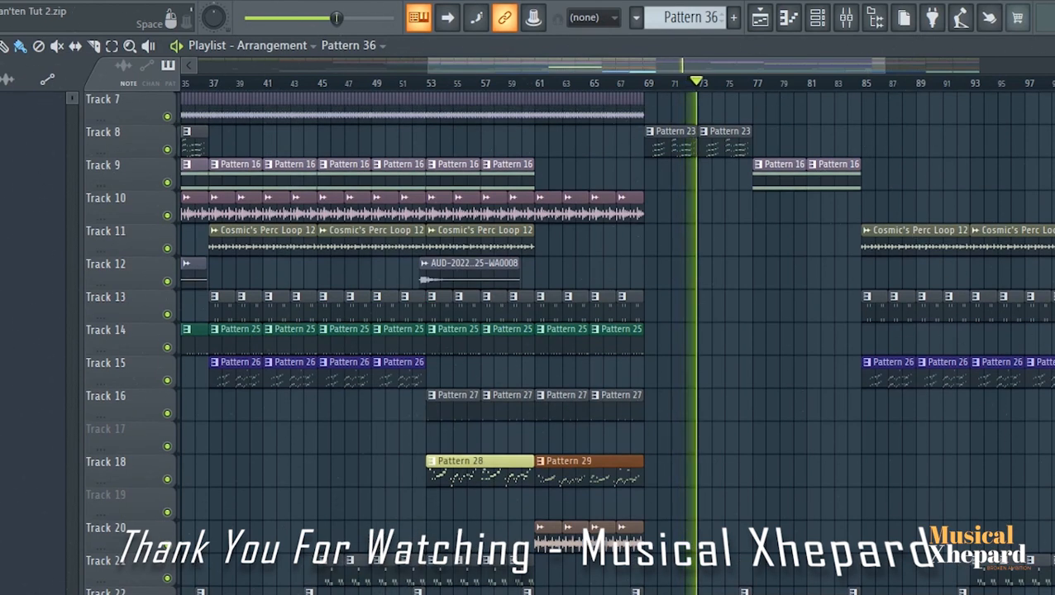
scroll(134, 494, "down", 1)
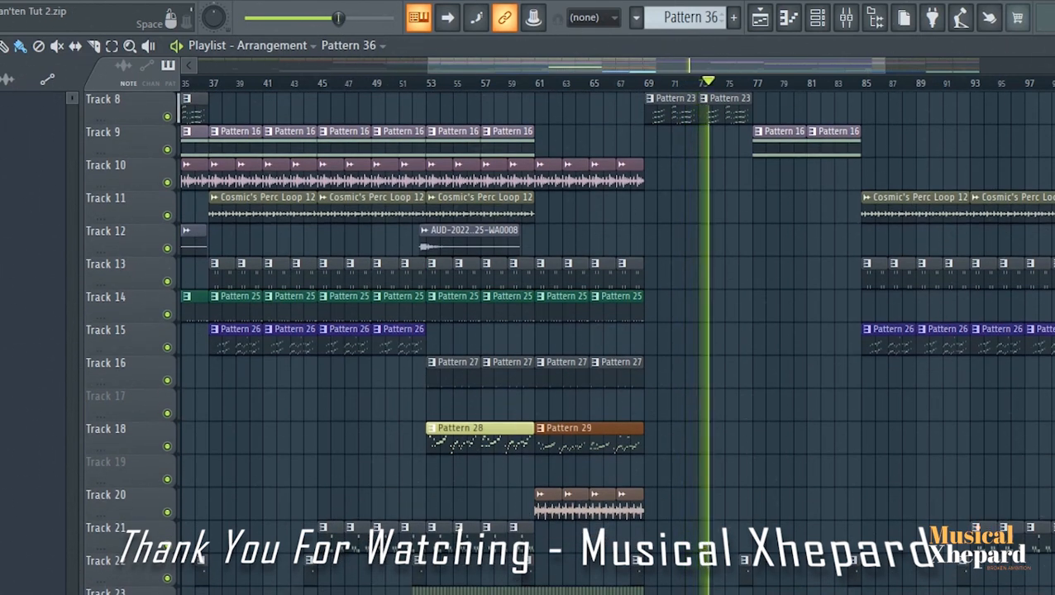
scroll(616, 330, "right", 1)
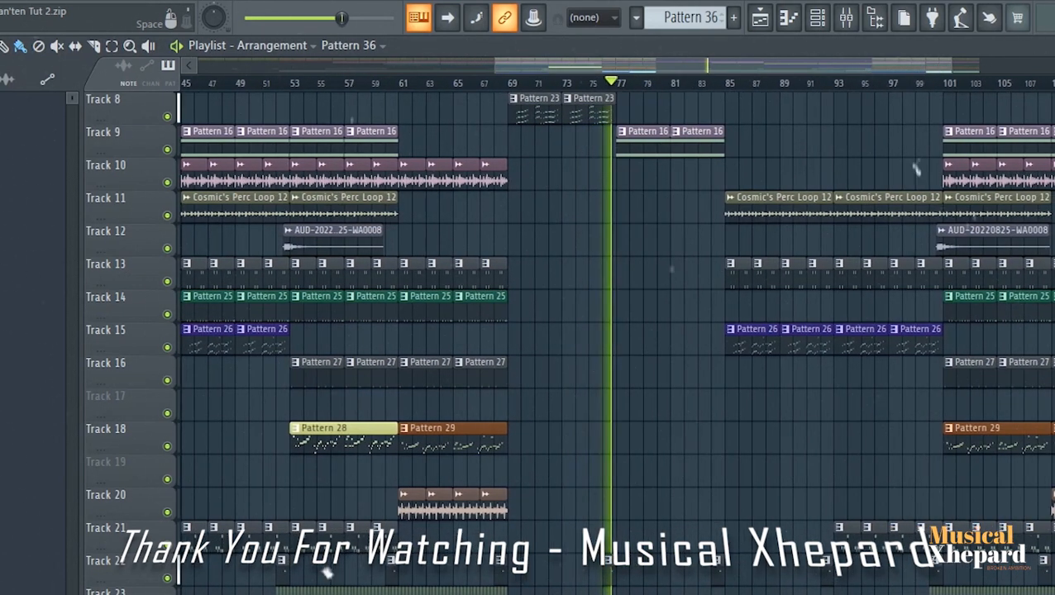
scroll(463, 298, "down", 1)
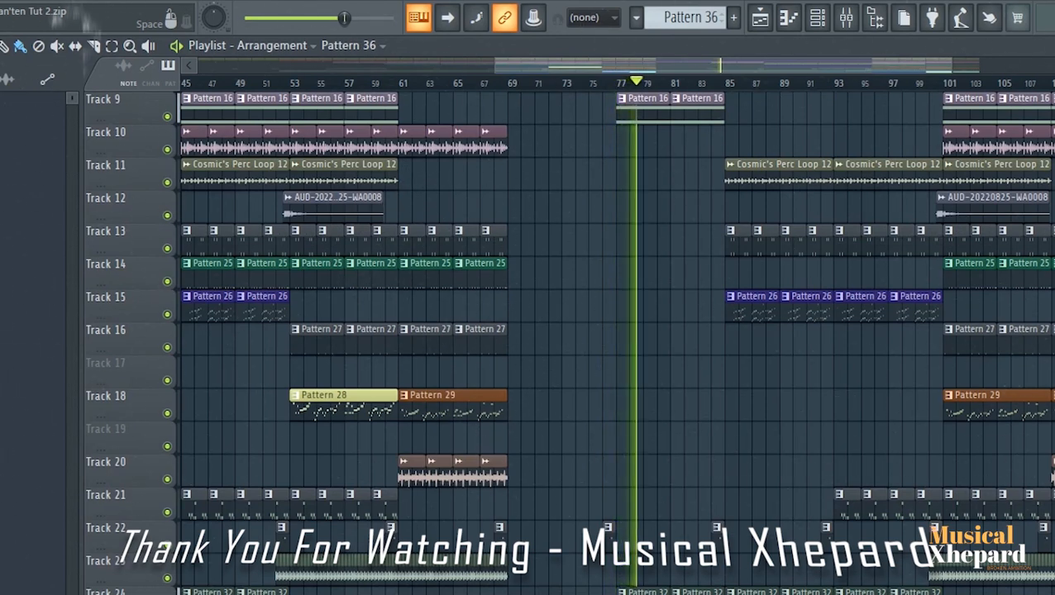
scroll(463, 297, "down", 1)
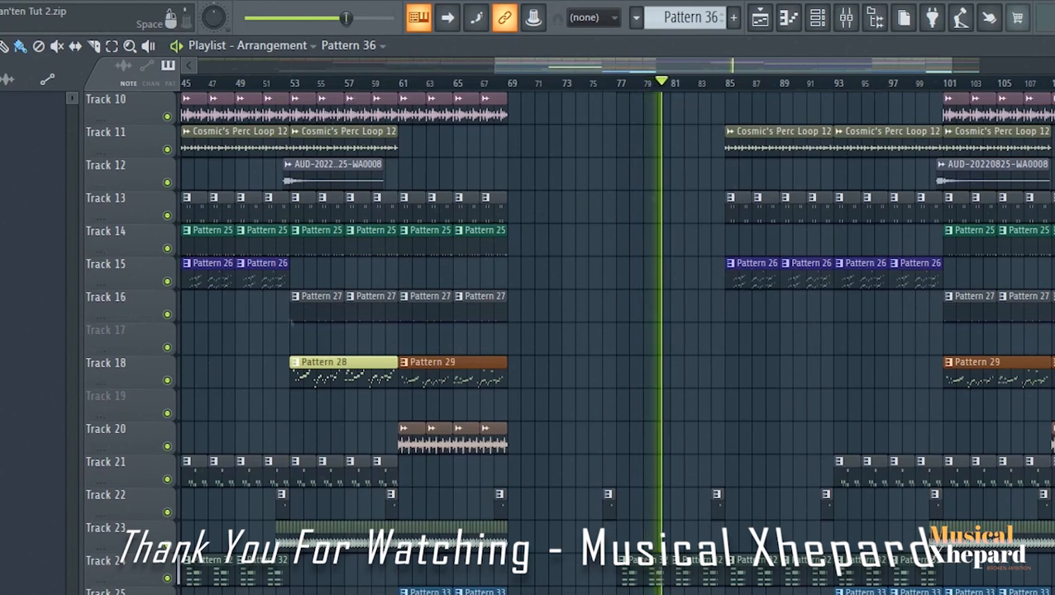
scroll(615, 325, "right", 1)
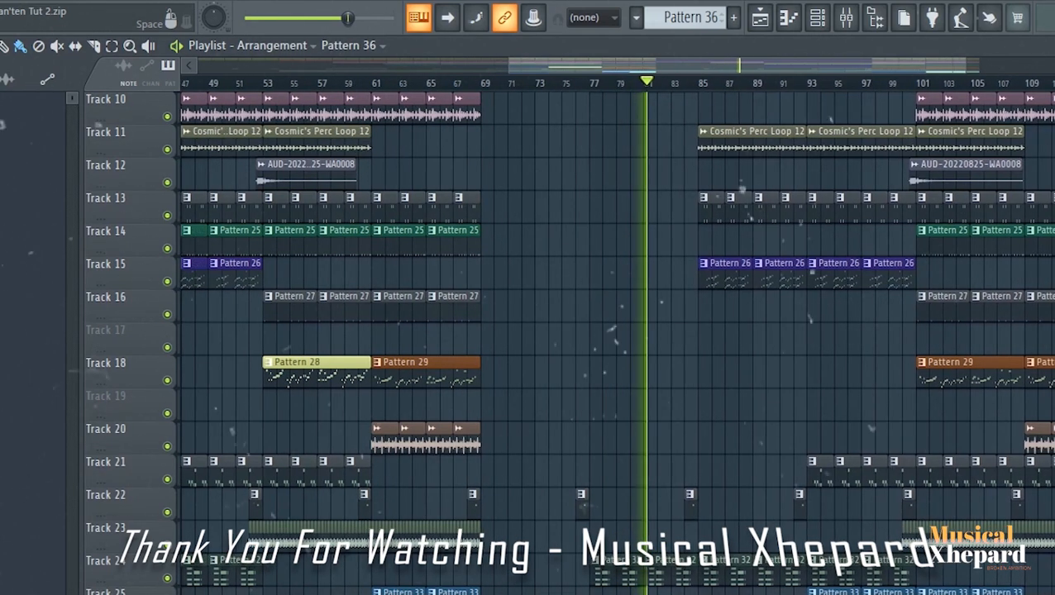
scroll(615, 325, "right", 1)
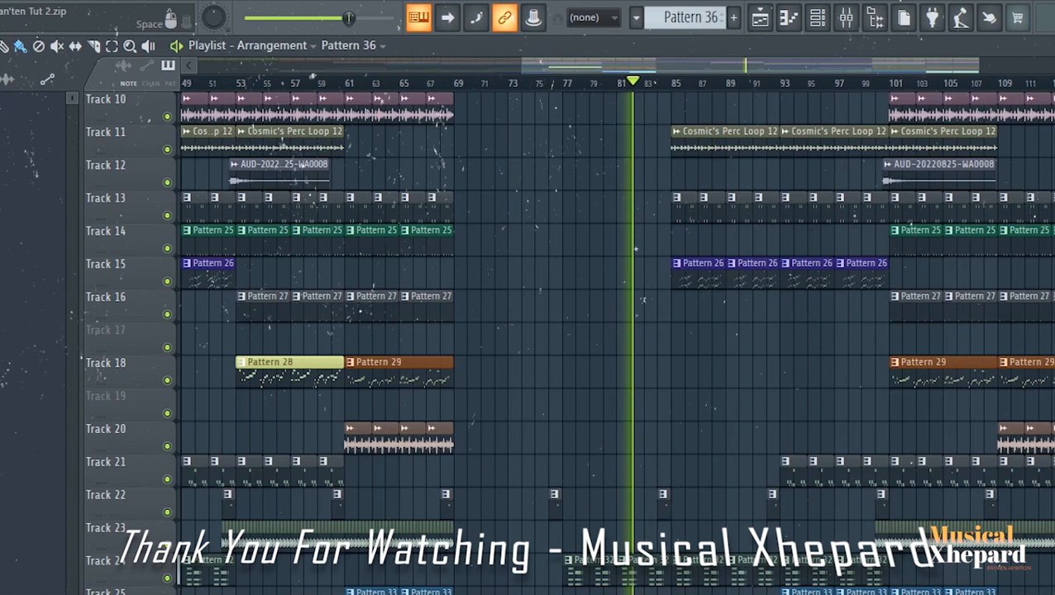
scroll(615, 325, "right", 1)
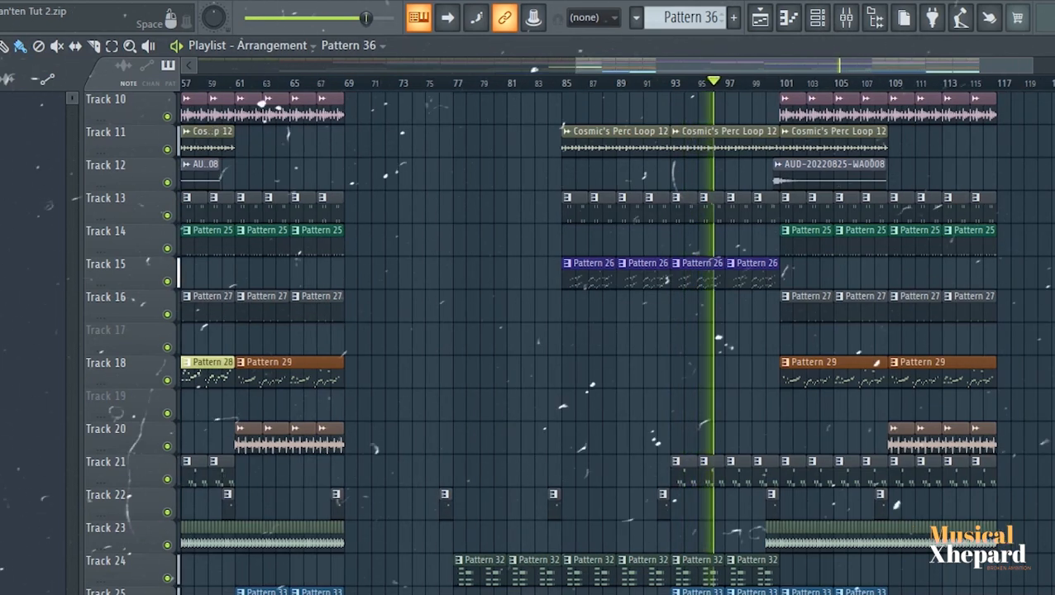
Step: Examine the clips on Tracks 13 to 29 in the closing section, from bar 97 past bar 109, during playback
scroll(612, 339, "down", 1)
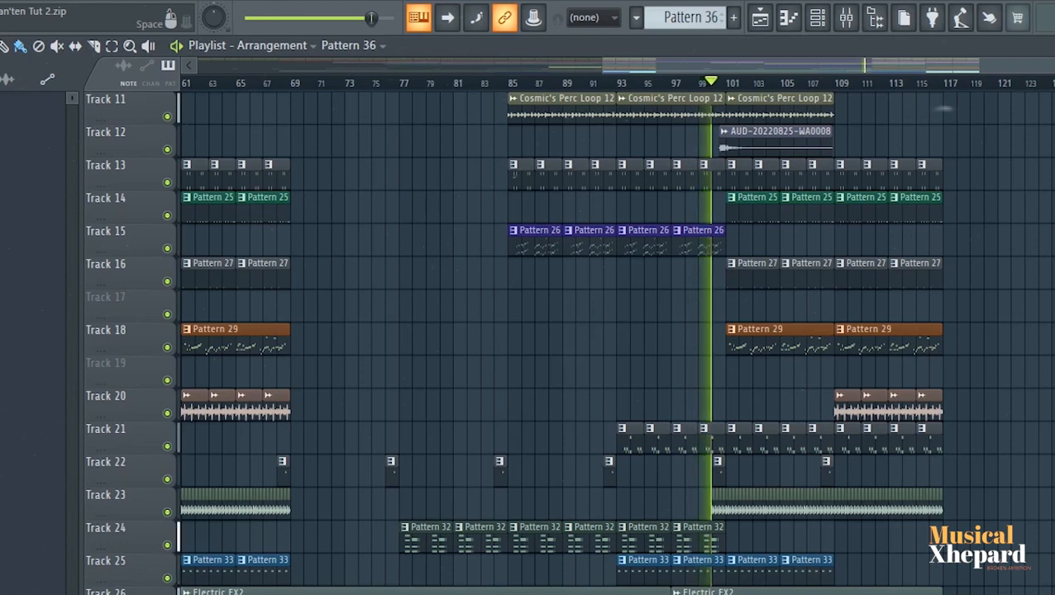
scroll(133, 504, "down", 1)
scroll(554, 343, "down", 1)
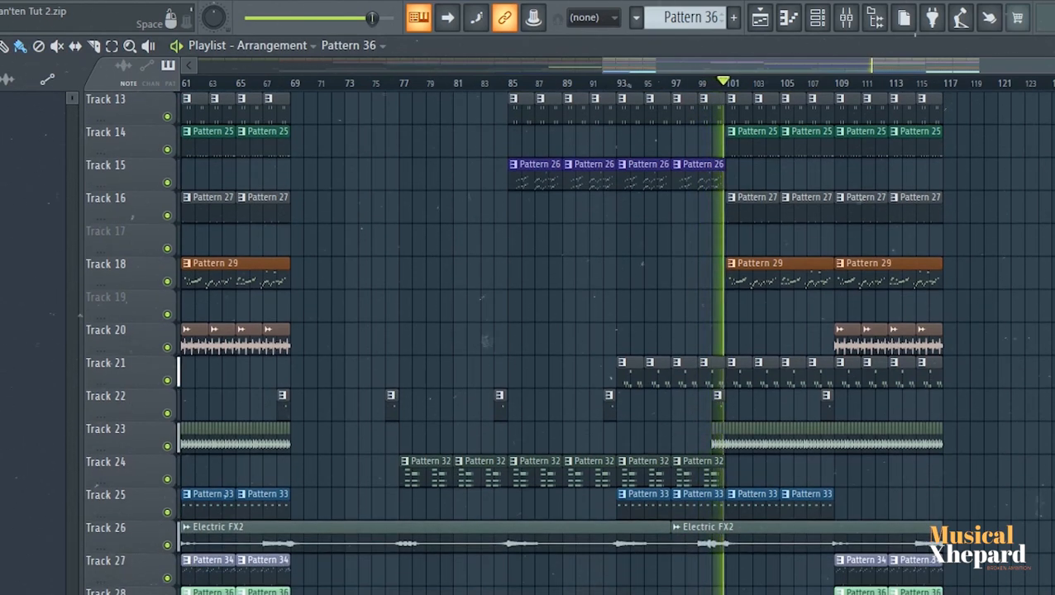
scroll(554, 343, "down", 1)
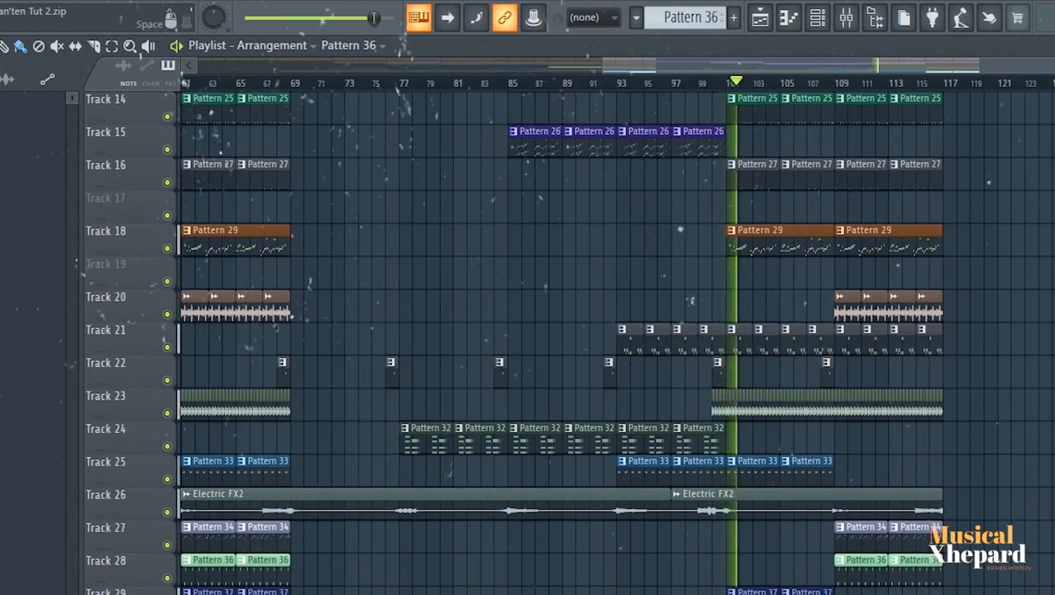
scroll(455, 395, "down", 1)
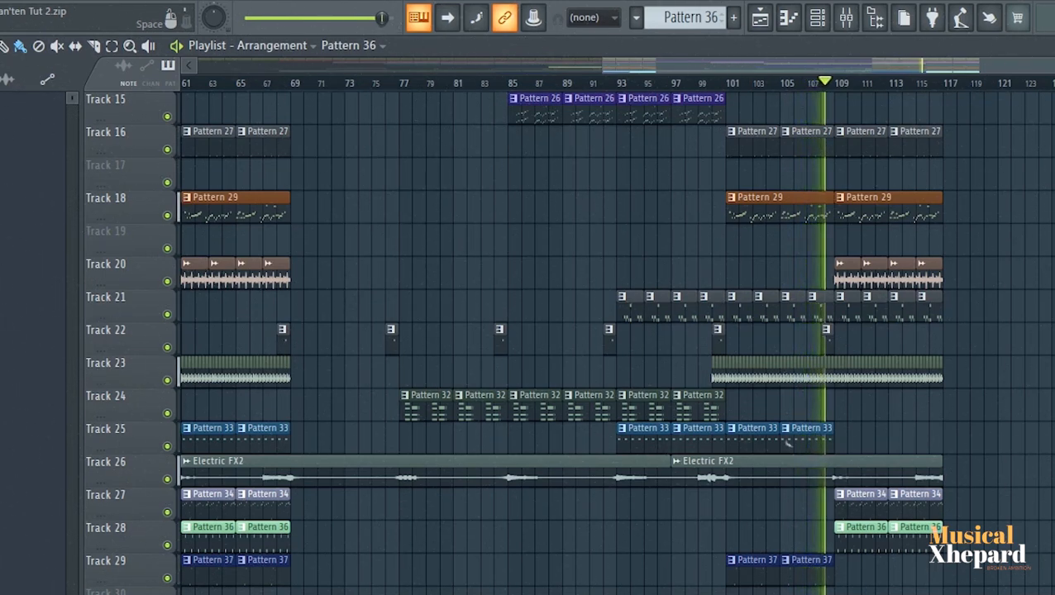
scroll(516, 306, "up", 1)
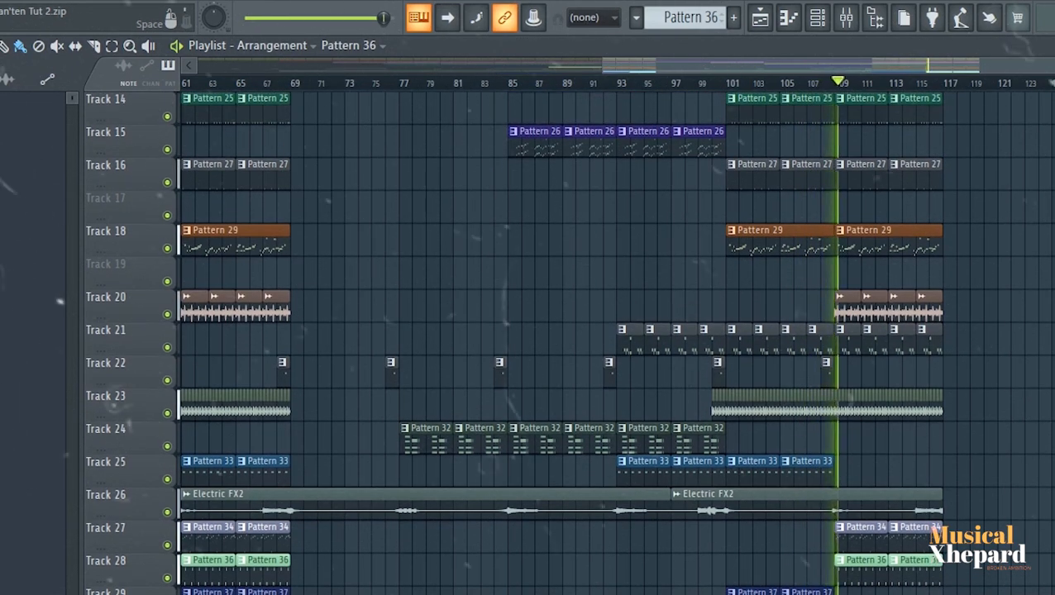
scroll(495, 529, "up", 1)
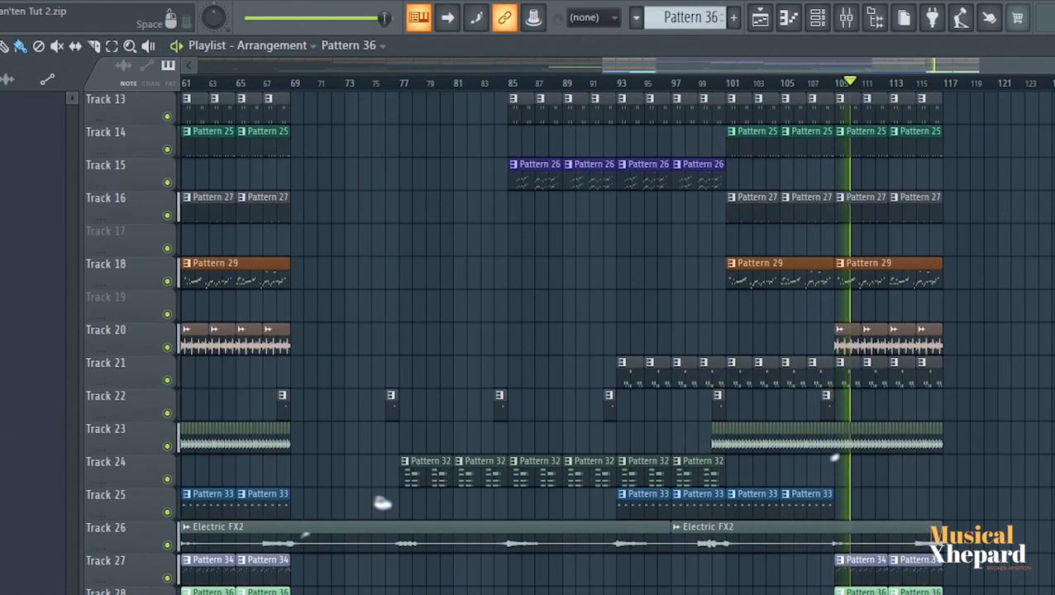